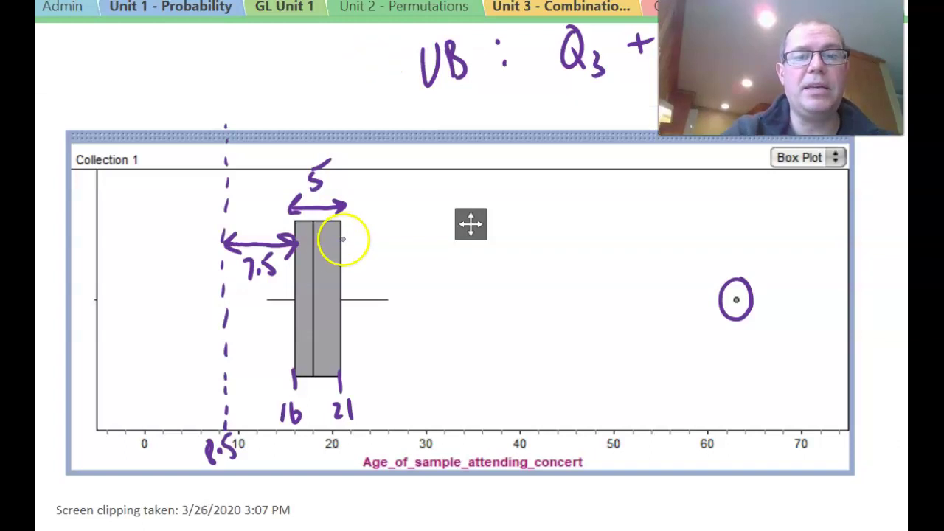
Ink an arrow from the box and a dashed upper-fence line, labelled 28.5
mouse_move(344, 239)
mouse_down()
mouse_move(415, 234)
mouse_move(405, 243)
mouse_move(344, 237)
mouse_move(353, 242)
mouse_up()
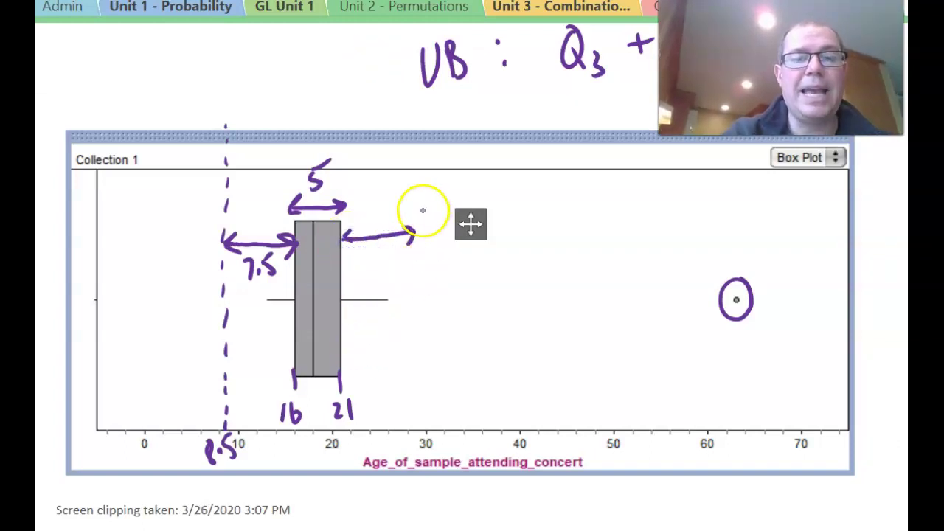
drag(414, 214, 412, 469)
drag(419, 361, 427, 382)
mouse_move(435, 360)
mouse_down()
mouse_move(432, 374)
mouse_move(436, 362)
mouse_move(457, 363)
mouse_up()
click(448, 362)
drag(461, 335, 473, 326)
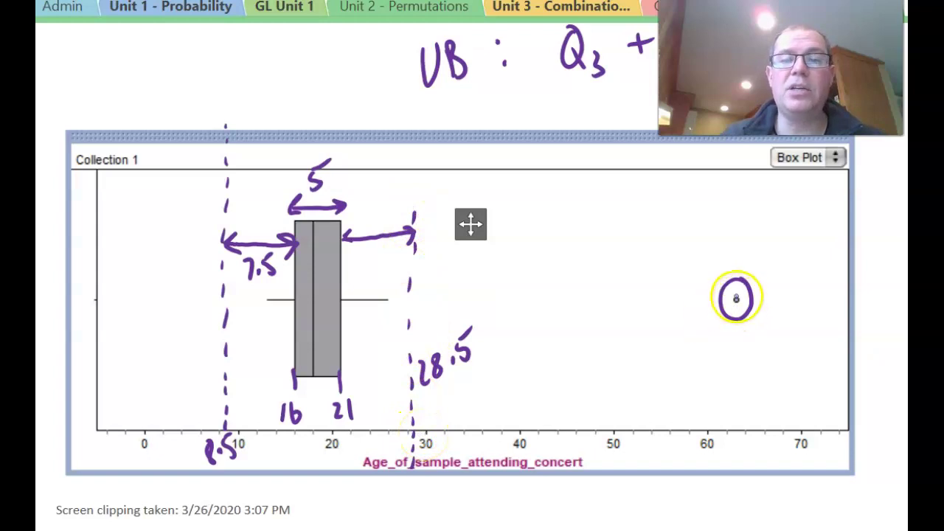
Label the outlier 63, dash down from the whisker end, and mark 26 in table and axis
mouse_move(734, 325)
mouse_down()
mouse_move(729, 341)
mouse_move(755, 338)
mouse_move(744, 346)
mouse_up()
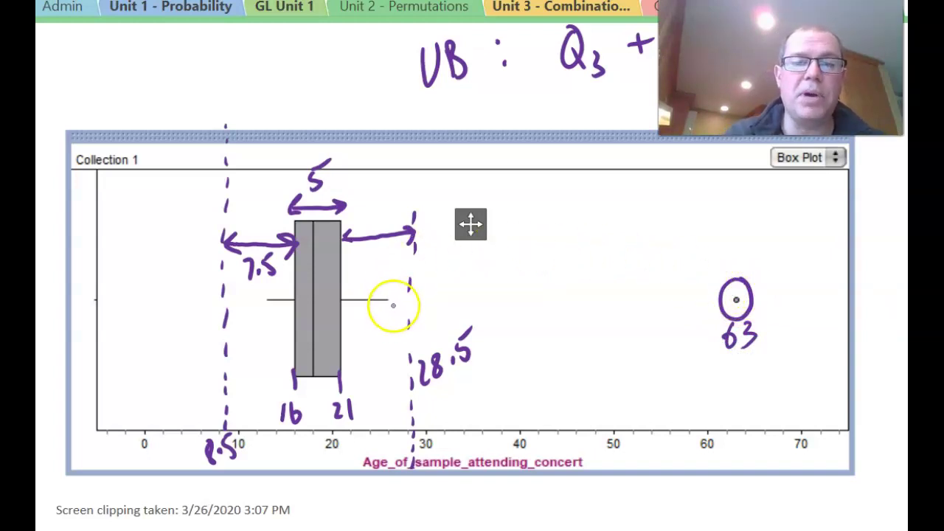
drag(392, 314, 390, 434)
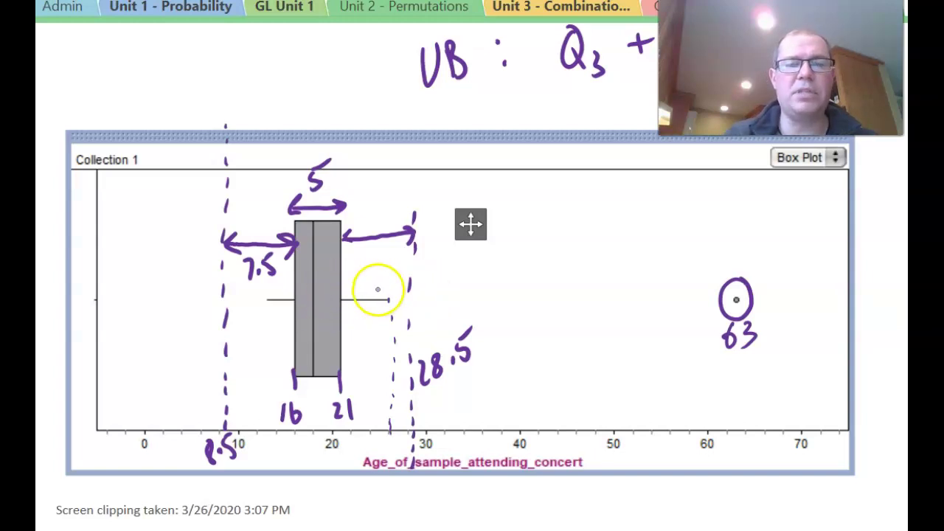
scroll(472, 295, up, 15)
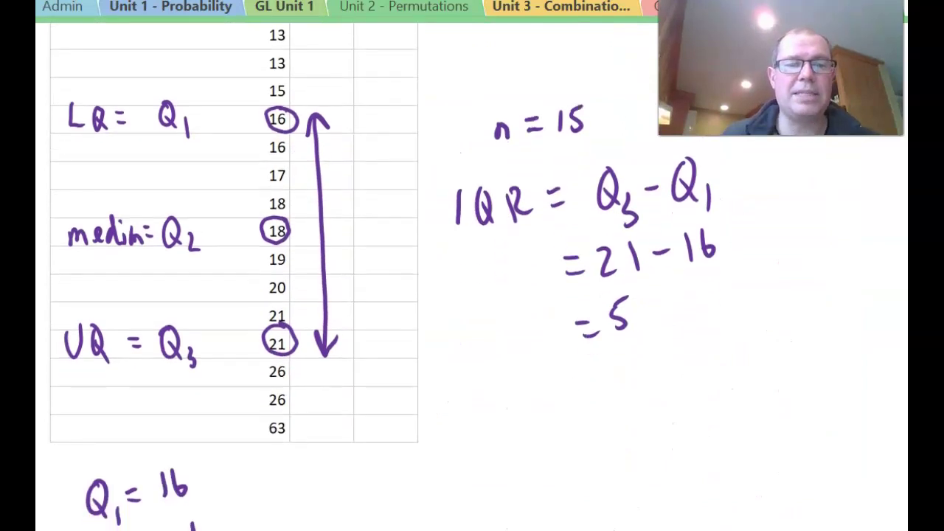
mouse_move(282, 386)
mouse_down()
mouse_move(264, 401)
mouse_move(290, 393)
mouse_up()
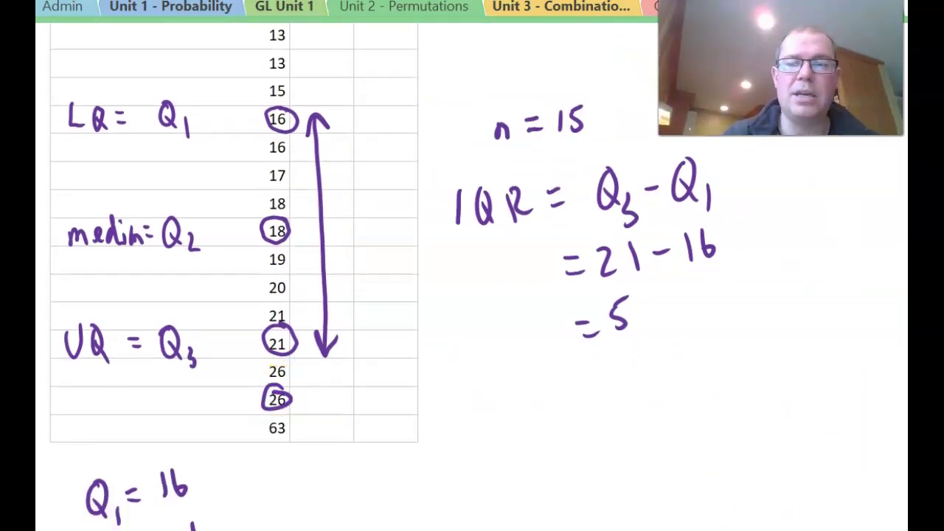
scroll(305, 362, down, 10)
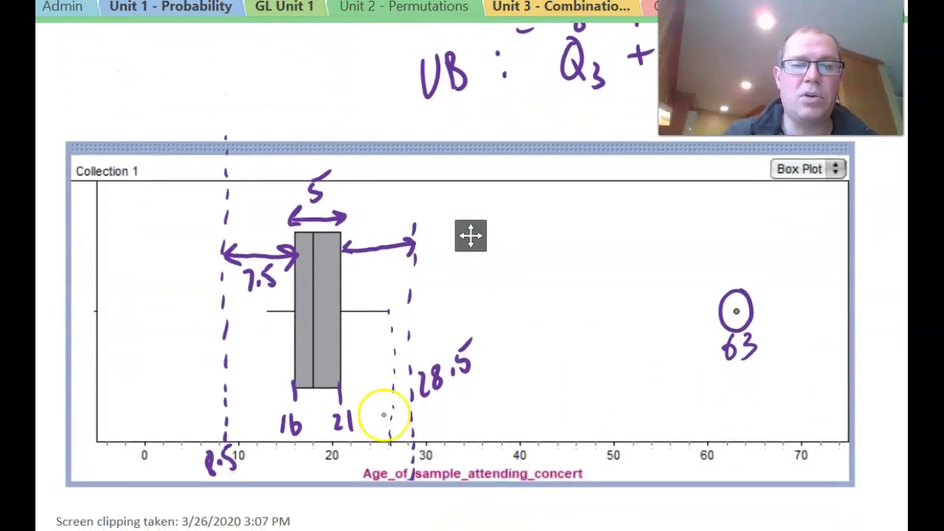
mouse_move(378, 448)
mouse_down()
mouse_move(389, 463)
mouse_move(394, 457)
mouse_up()
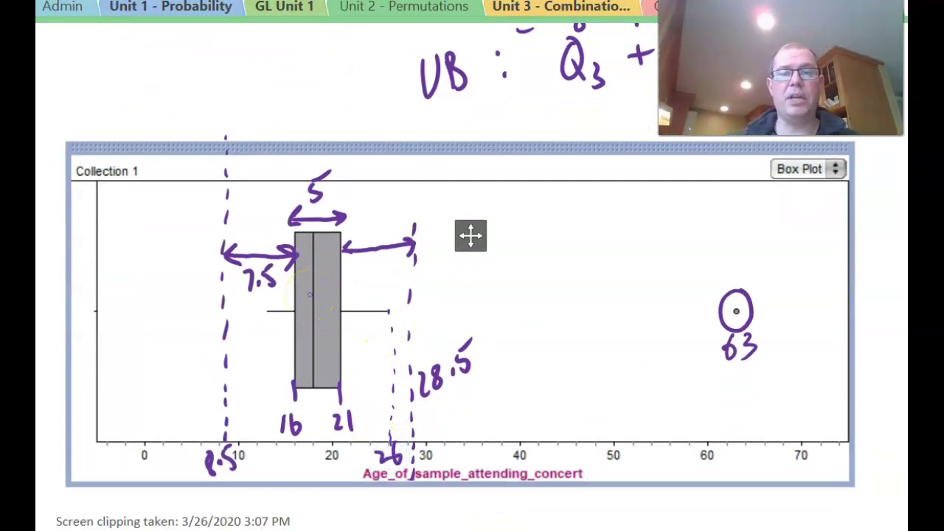
scroll(472, 295, up, 3)
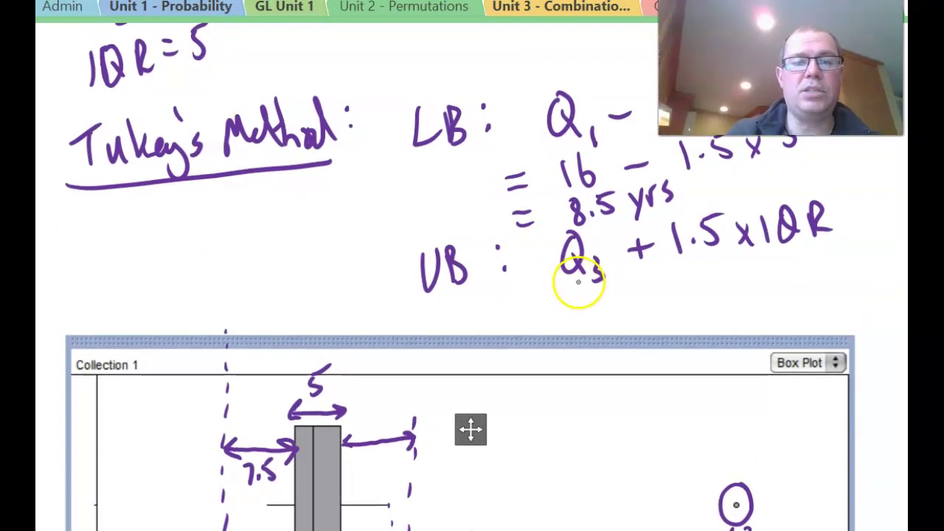
Write the upper-bound arithmetic 21 + 7.5 = 28.5 yrs under the UB formula
mouse_move(583, 297)
mouse_down()
mouse_move(606, 316)
mouse_move(647, 302)
mouse_up()
drag(636, 292, 636, 317)
drag(687, 279, 699, 294)
click(713, 287)
mouse_move(738, 270)
mouse_down()
mouse_move(726, 291)
mouse_move(777, 270)
mouse_up()
drag(759, 282, 779, 281)
mouse_move(812, 246)
mouse_down()
mouse_move(832, 271)
mouse_move(836, 242)
mouse_move(861, 255)
mouse_move(879, 224)
mouse_up()
drag(839, 271, 853, 308)
mouse_move(865, 290)
mouse_down()
mouse_move(874, 268)
mouse_move(875, 277)
mouse_up()
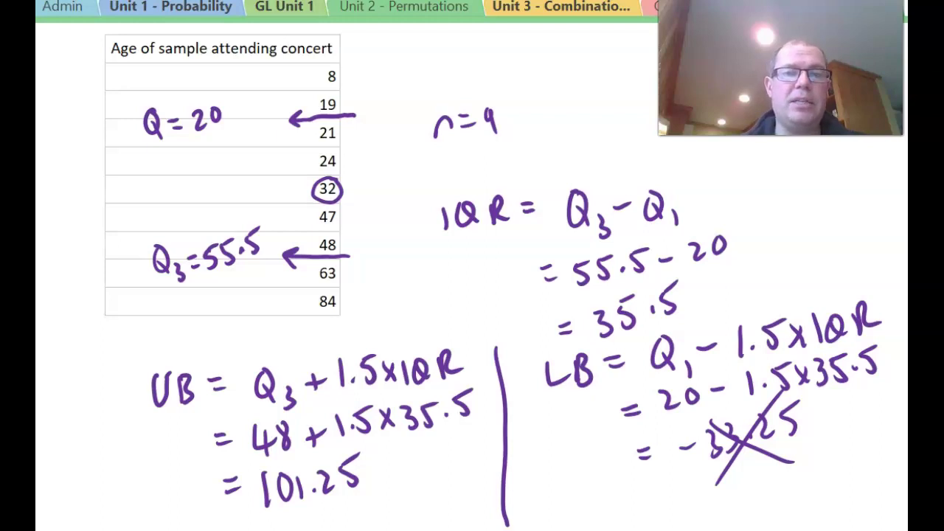
Ink a split mark above the median 32 and add subscript 1 to make Q₁ = 20
drag(310, 177, 346, 170)
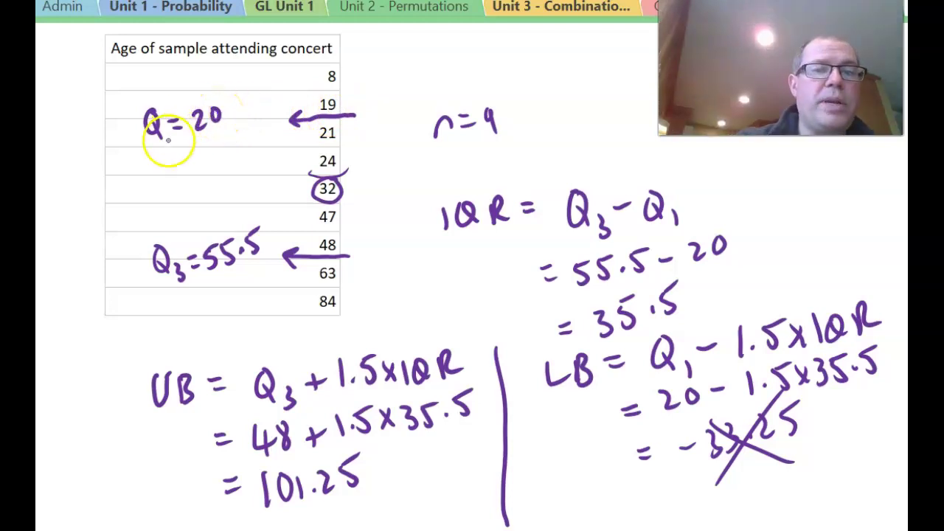
drag(169, 140, 169, 151)
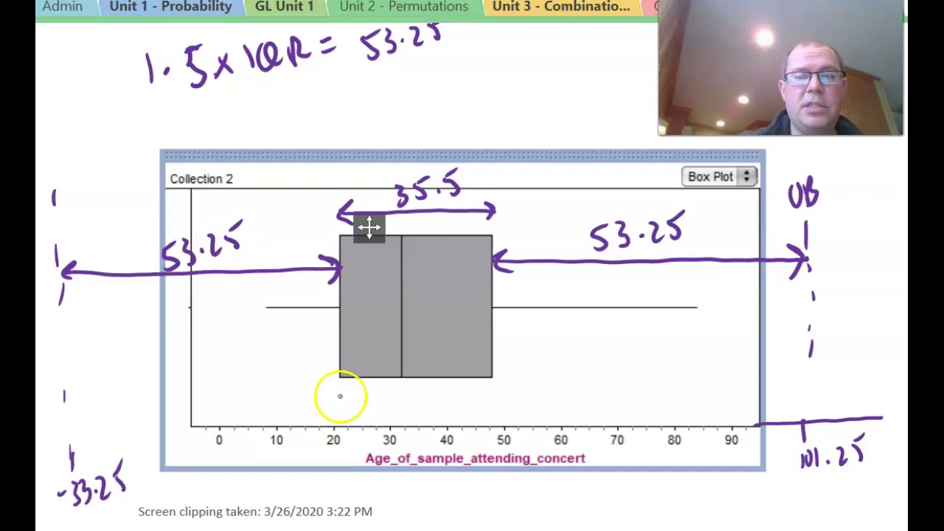
Tick both Collection 2 box edges and label them Q₁ and Q₃
drag(341, 373, 338, 403)
drag(348, 400, 357, 425)
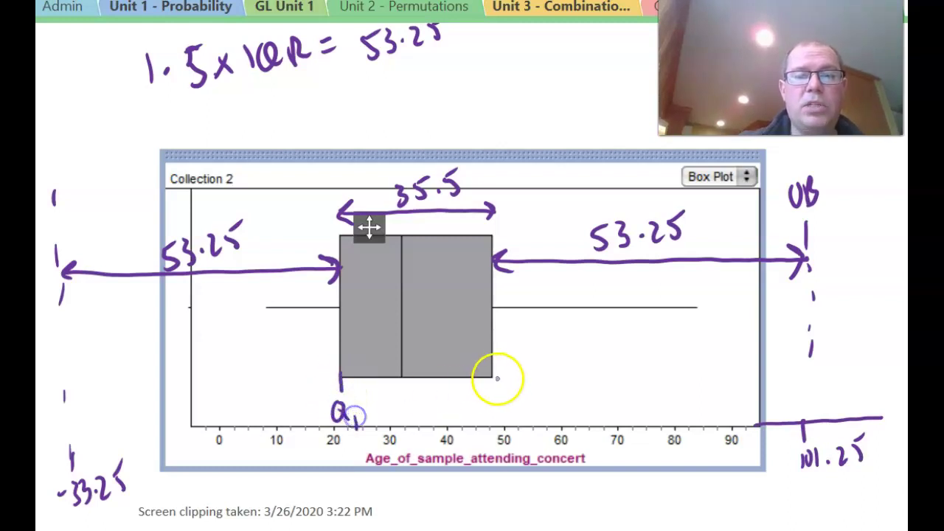
drag(494, 375, 491, 404)
drag(504, 412, 511, 424)
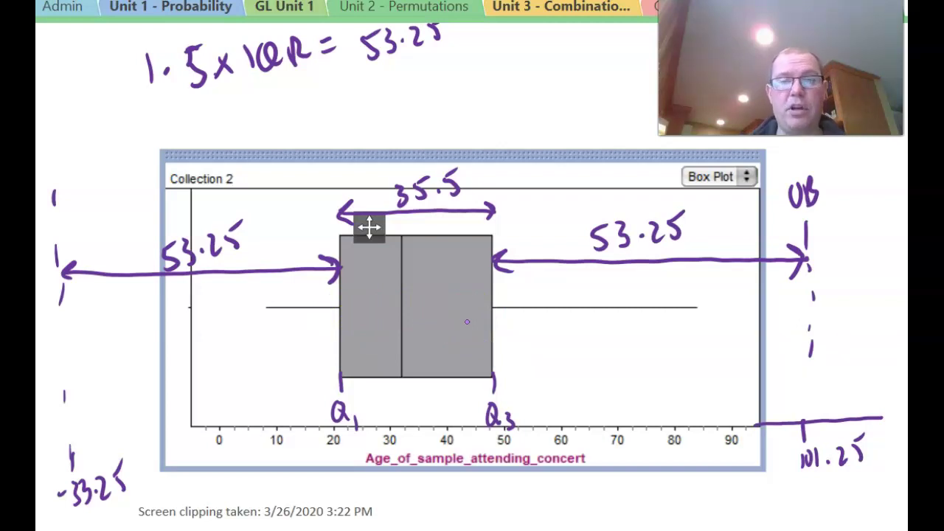
scroll(369, 227, up, 15)
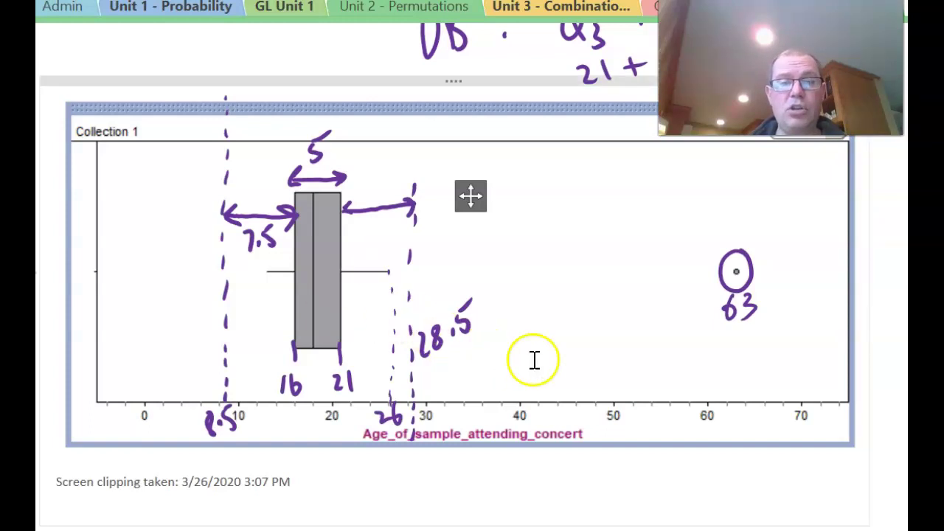
scroll(471, 195, up, 10)
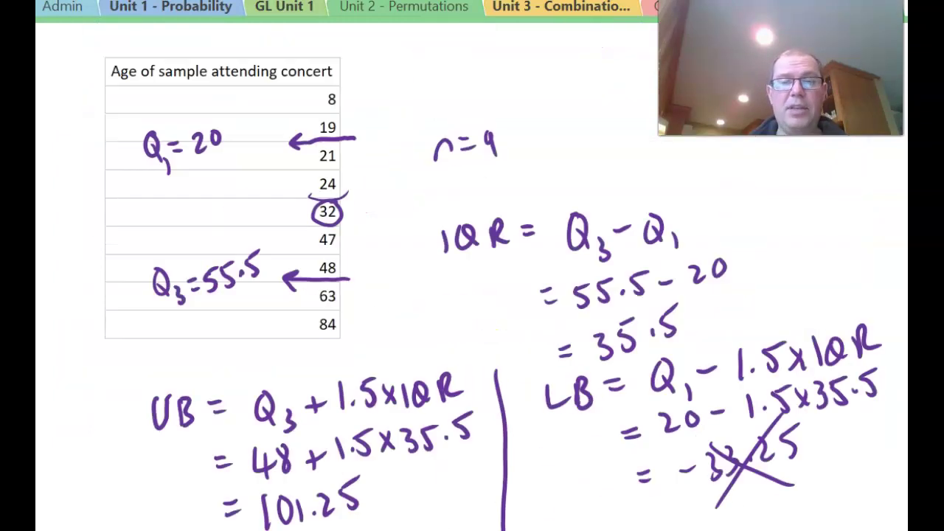
scroll(470, 196, down, 4)
scroll(471, 196, up, 2)
scroll(470, 196, down, 1)
scroll(472, 280, down, 10)
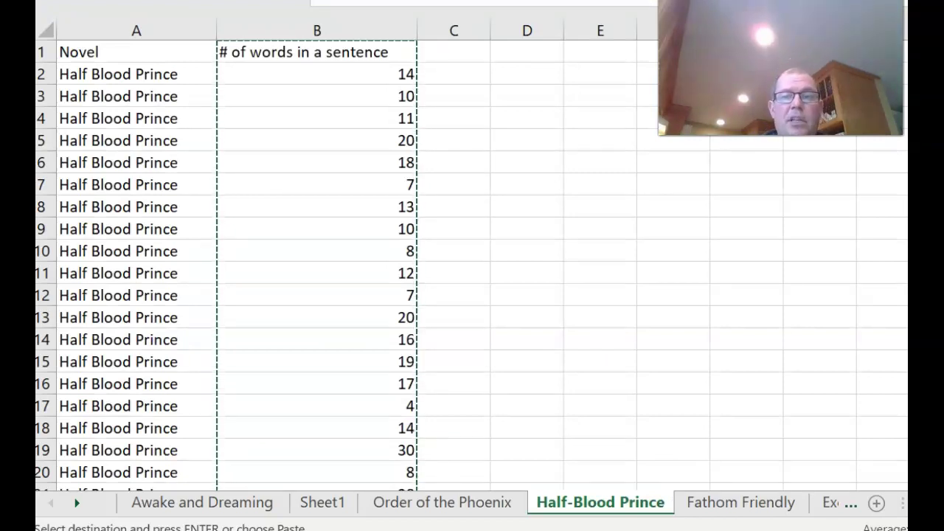
Copy the Half-Blood Prince sentence-length column B and return to the Fathom document
click(317, 30)
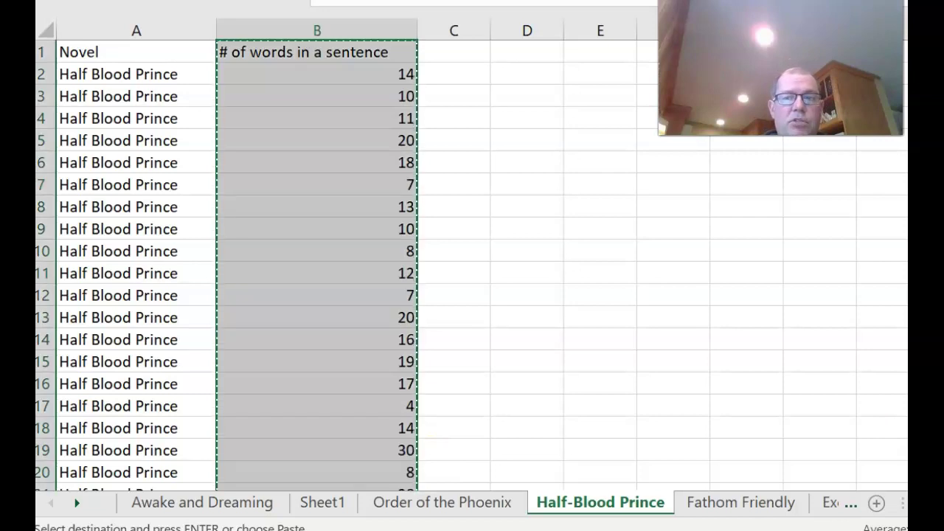
scroll(473, 265, down, 12)
scroll(472, 266, up, 5)
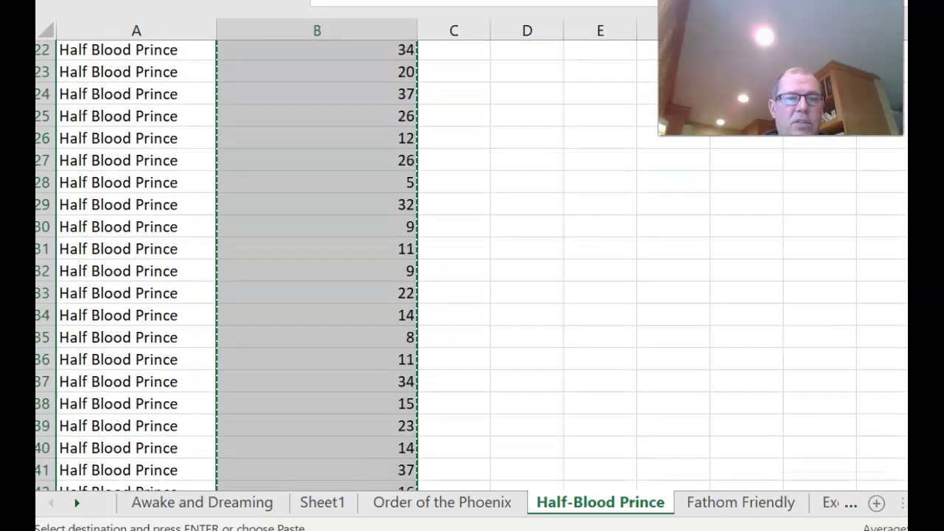
scroll(473, 266, up, 7)
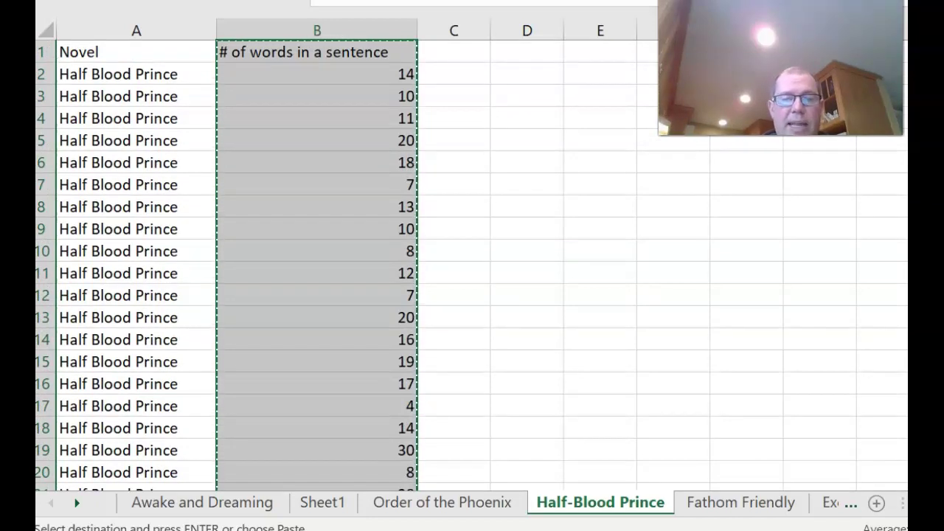
key(alt+Tab)
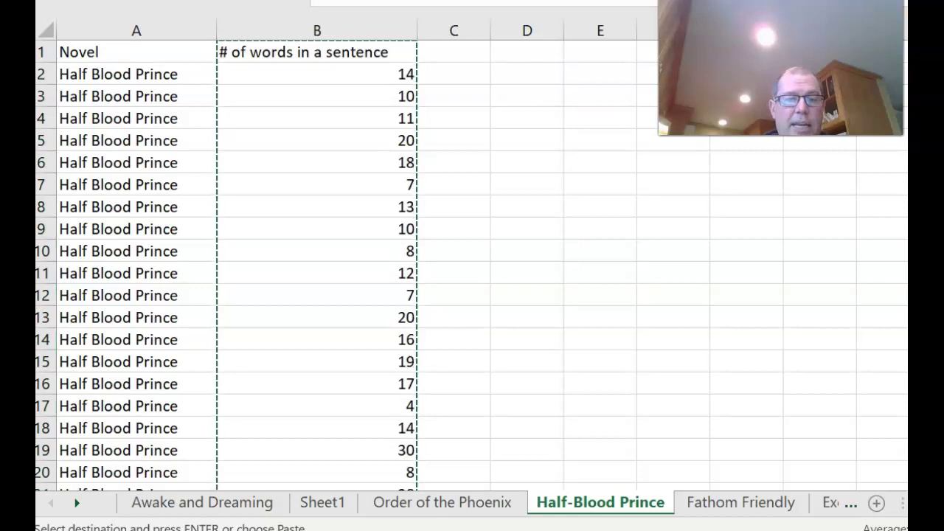
key(alt+Tab)
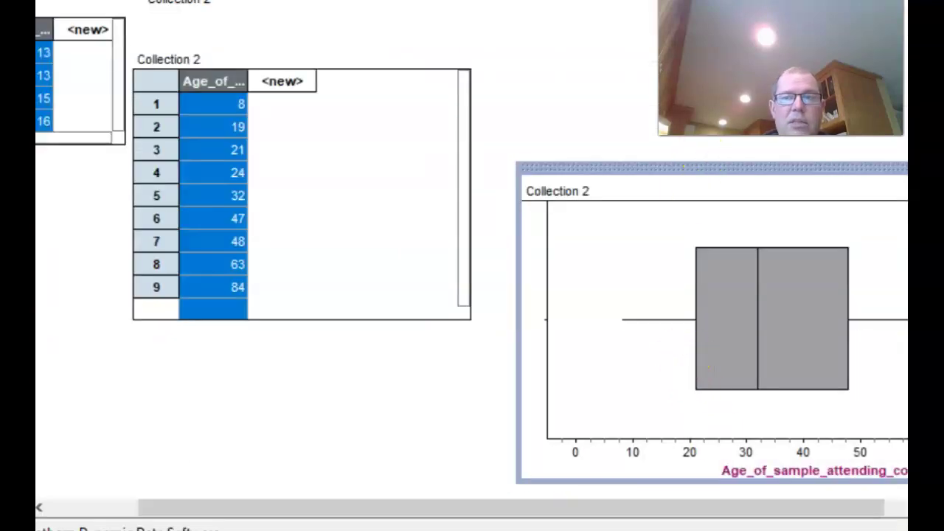
Create Collection 3 and paste the copied sentence lengths into it
scroll(472, 266, down, 10)
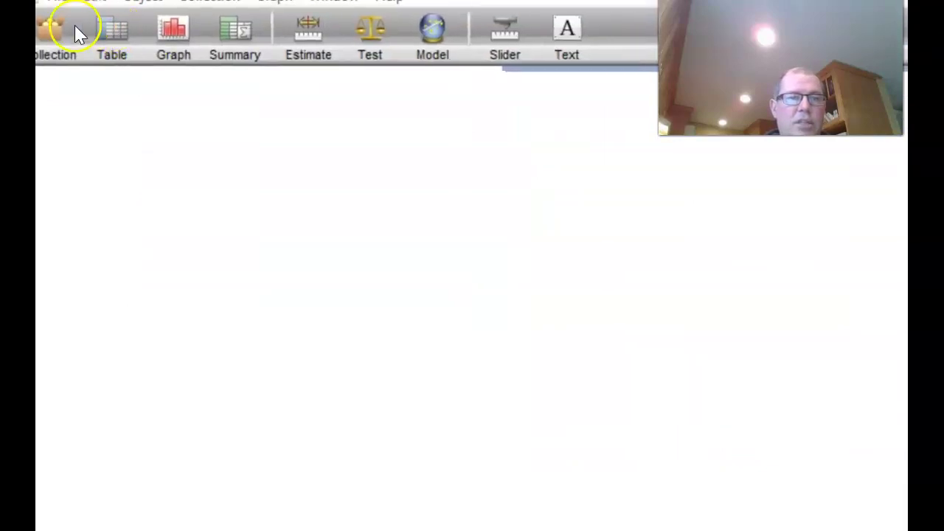
drag(47, 25, 143, 148)
right_click(188, 183)
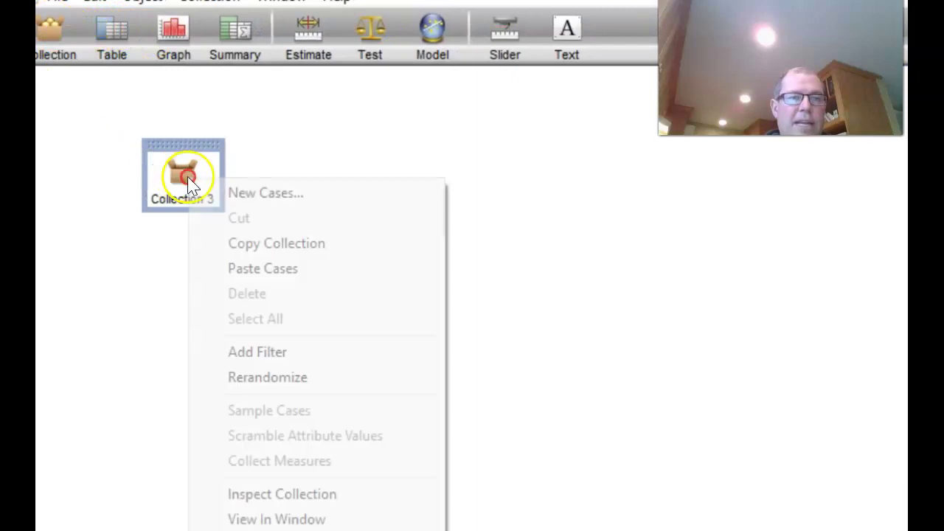
click(253, 269)
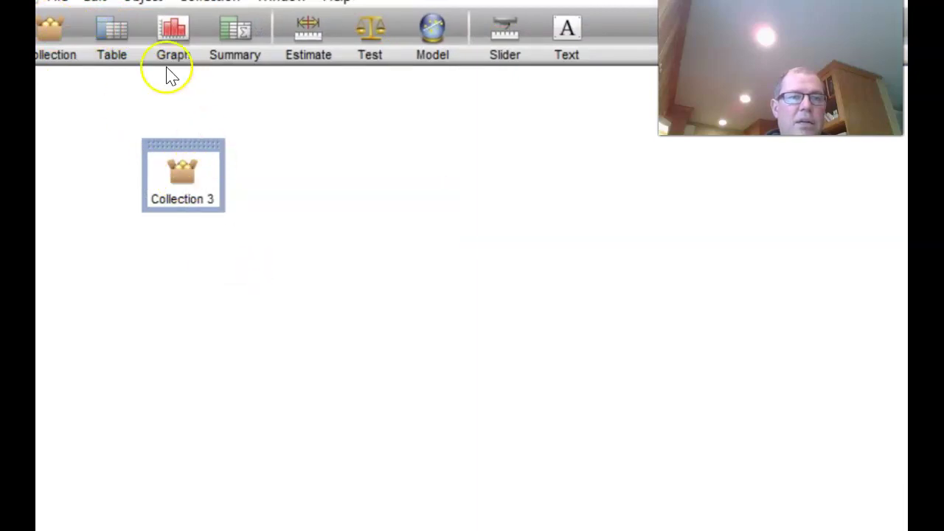
Add a case table and a box plot of _of_words_in_a_sentence for Collection 3
drag(112, 31, 102, 212)
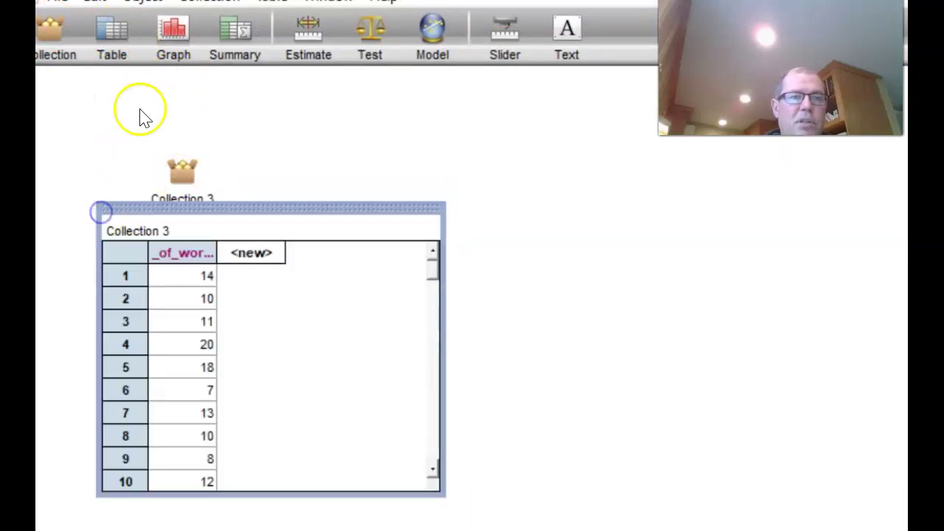
drag(178, 26, 521, 188)
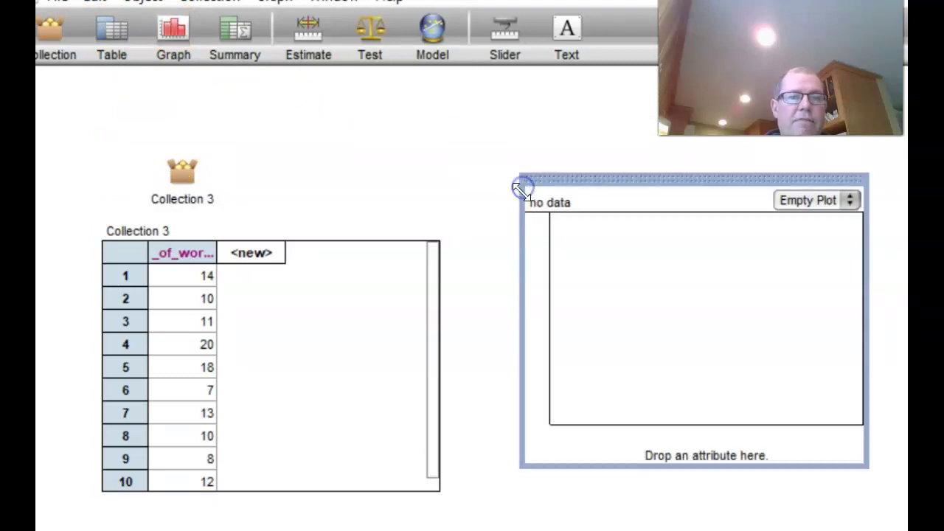
click(177, 254)
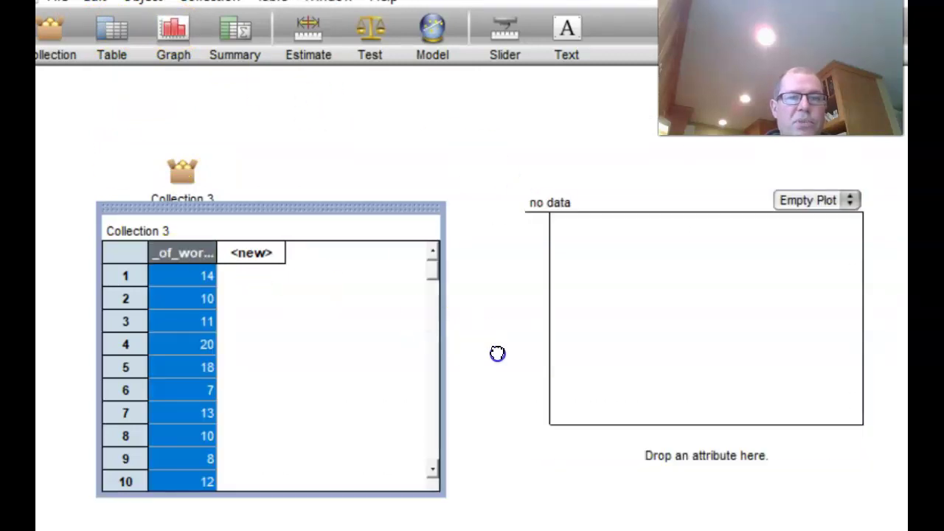
drag(498, 353, 624, 433)
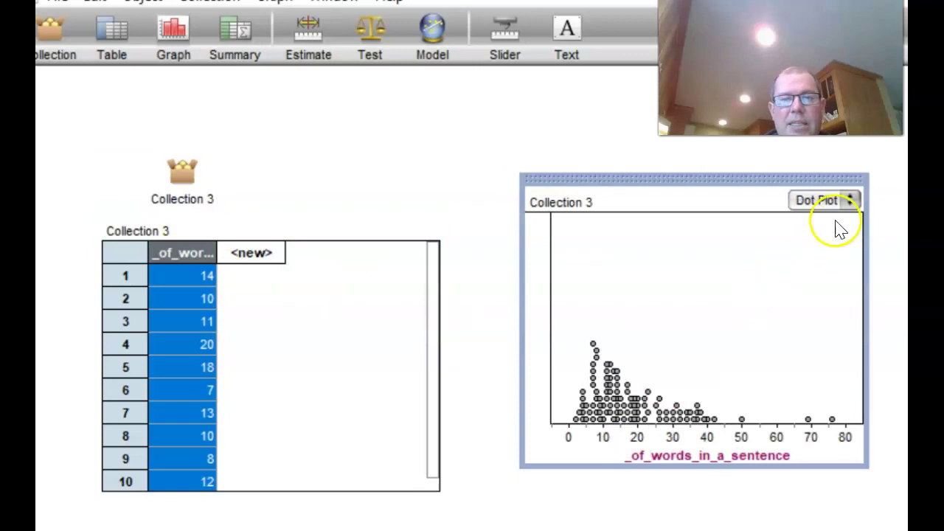
click(847, 201)
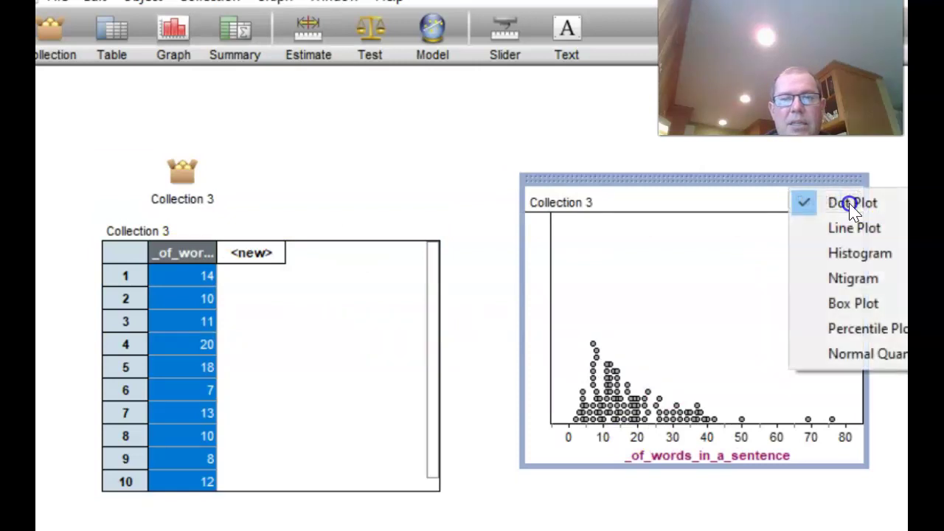
click(856, 306)
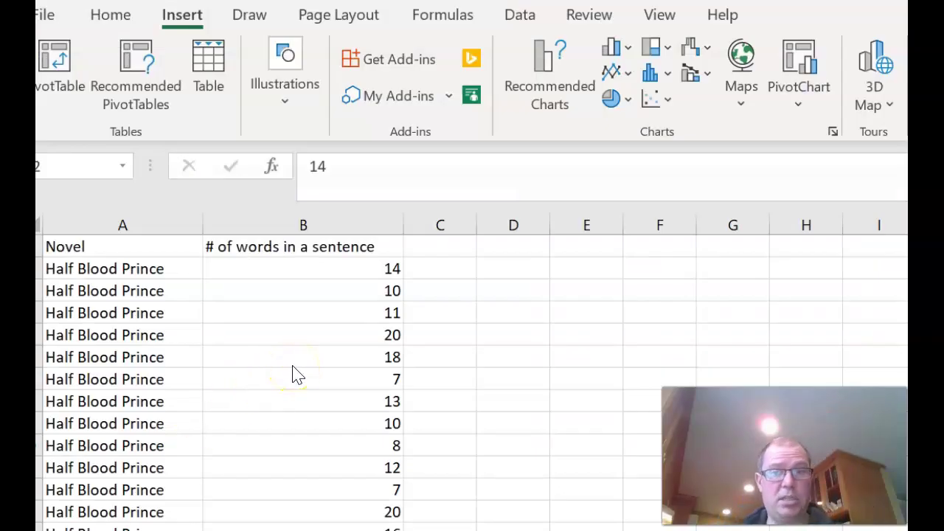
Insert a Box and Whisker chart of column B's sentence lengths and move it beside the data
drag(327, 270, 317, 527)
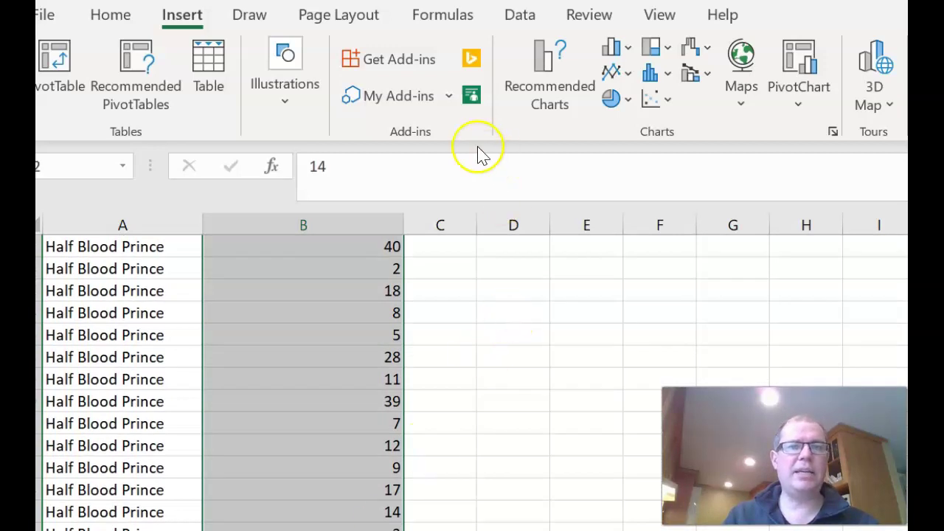
click(667, 77)
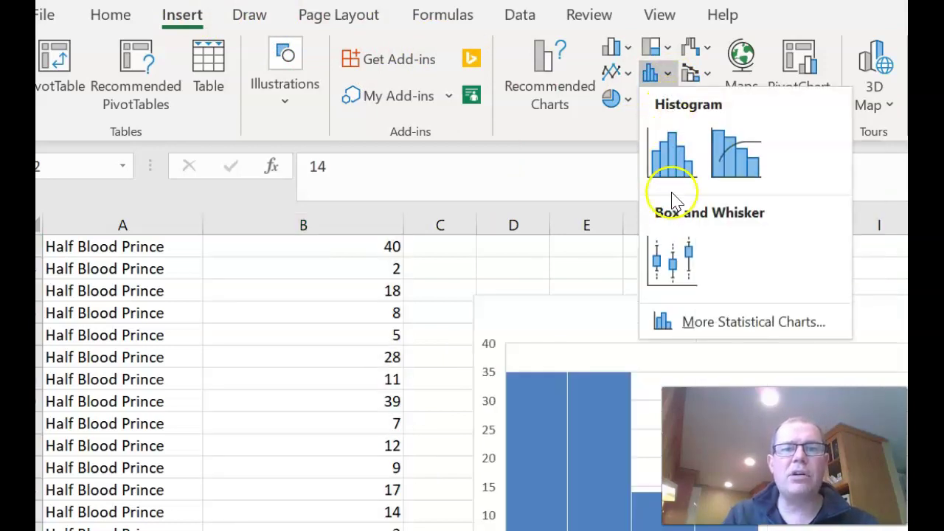
click(678, 244)
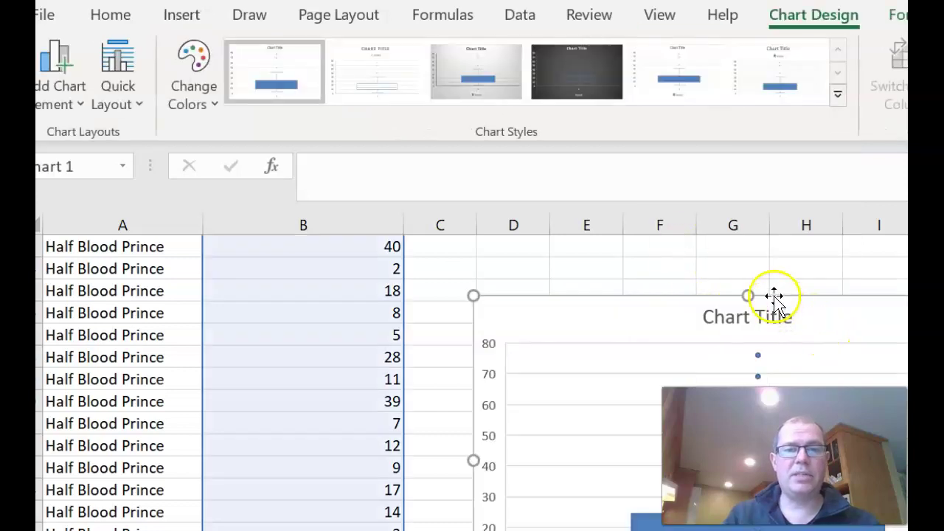
drag(774, 298, 466, 231)
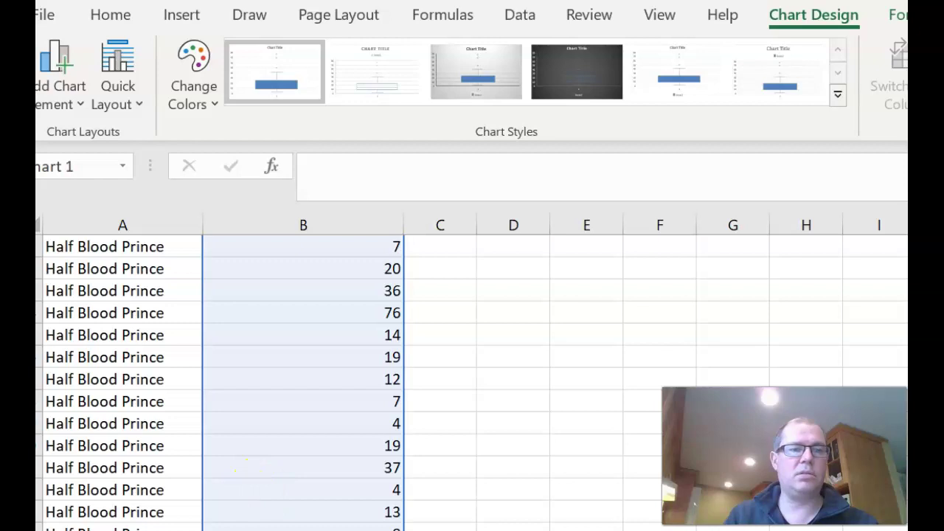